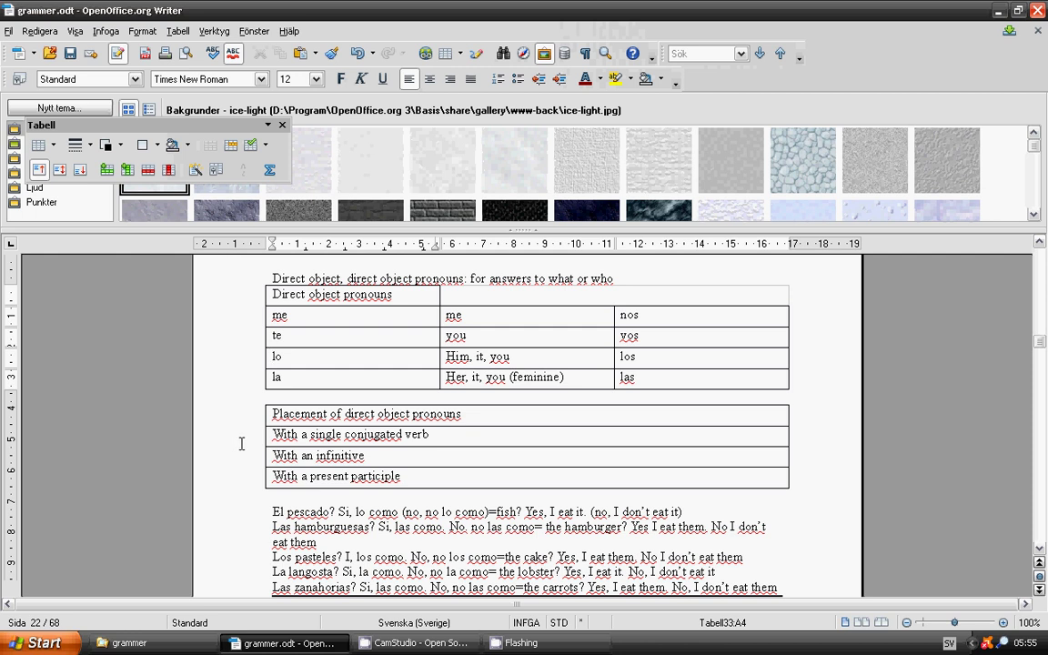
pyautogui.scroll(-1, 234, 440)
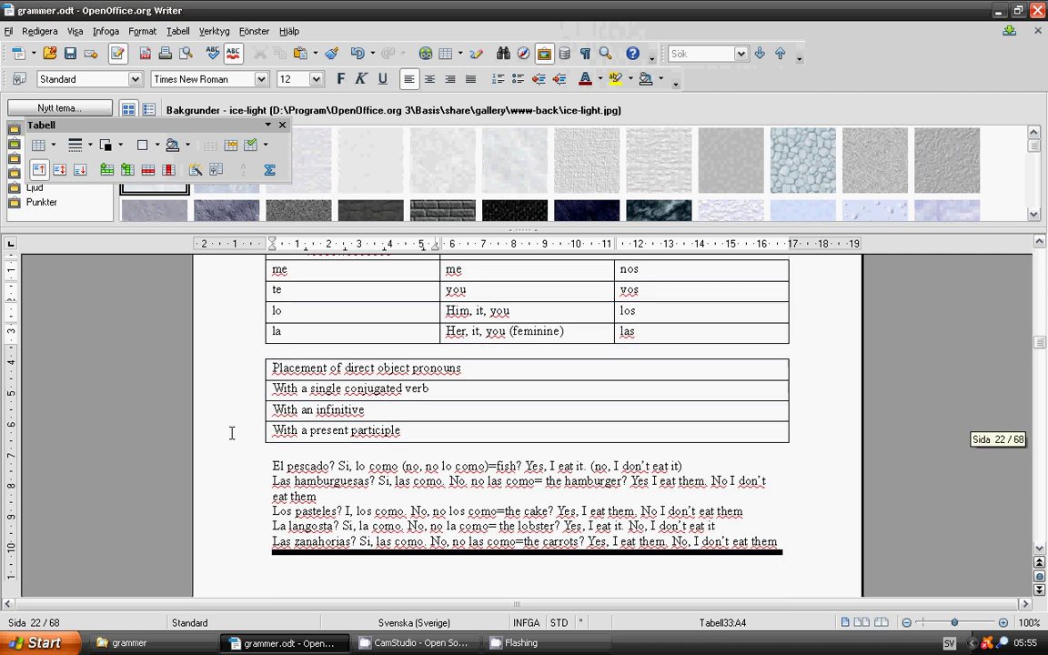
pyautogui.scroll(-1, 233, 440)
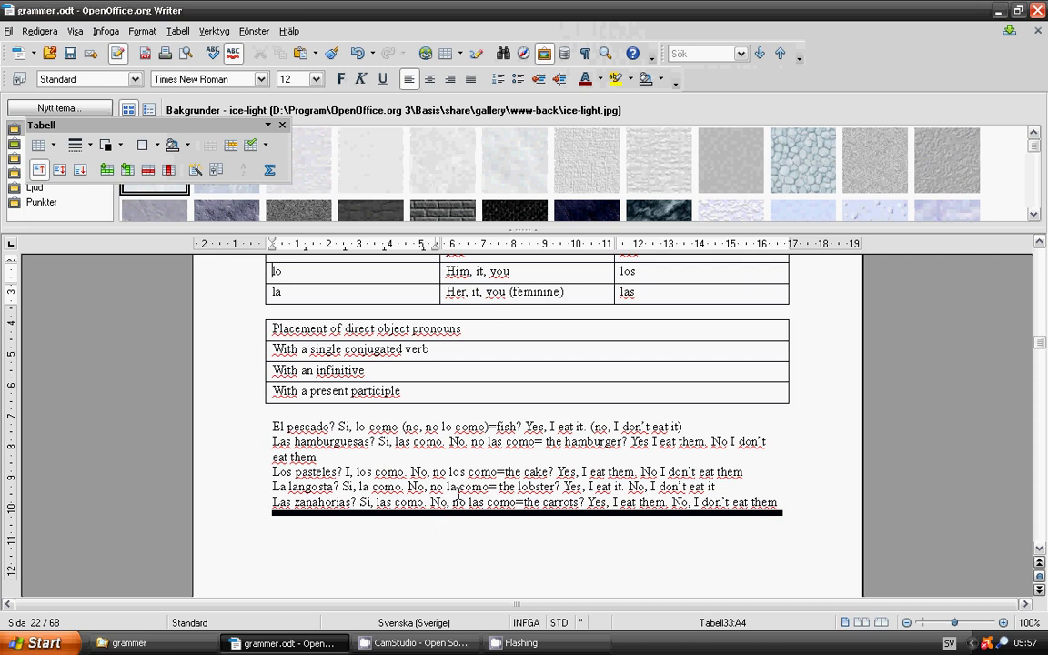
# Scroll down to page 23's indefinite and negative words table and the double-negative table
pyautogui.scroll(-10, 464, 455)
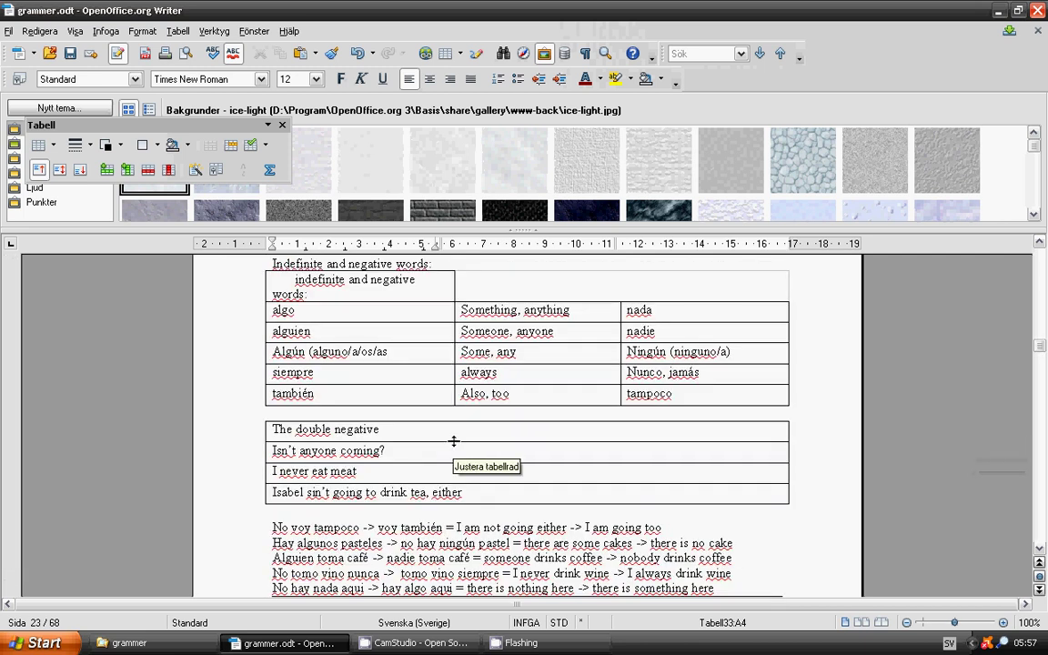
pyautogui.scroll(1, 448, 442)
pyautogui.scroll(-1, 444, 444)
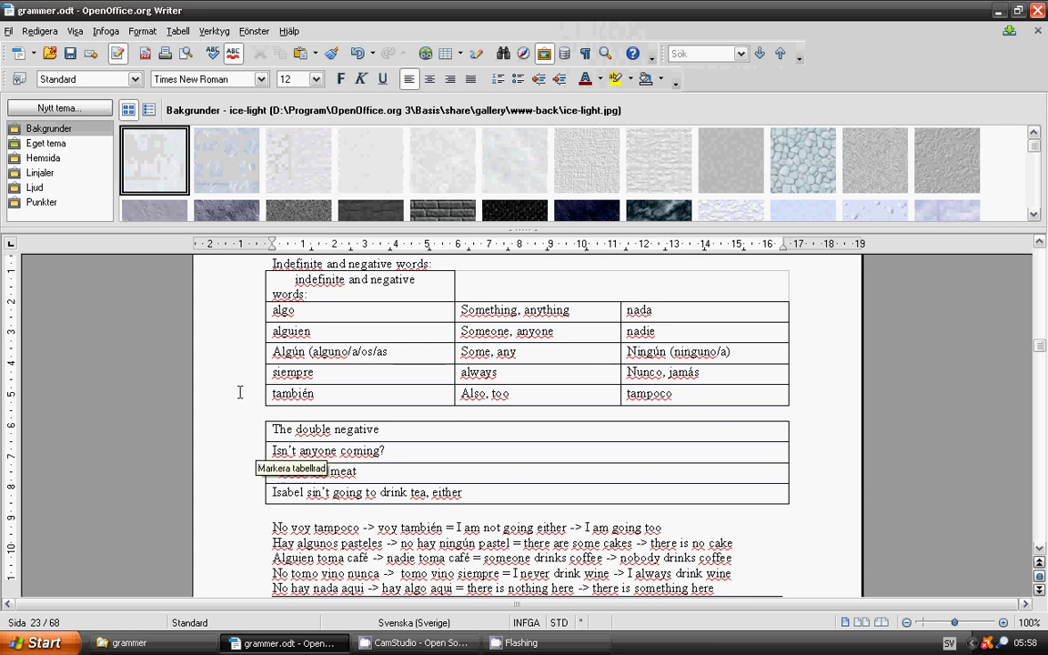
# Scroll to page 23's five double-negative example sentences and save grammer.odt
pyautogui.scroll(-2, 245, 391)
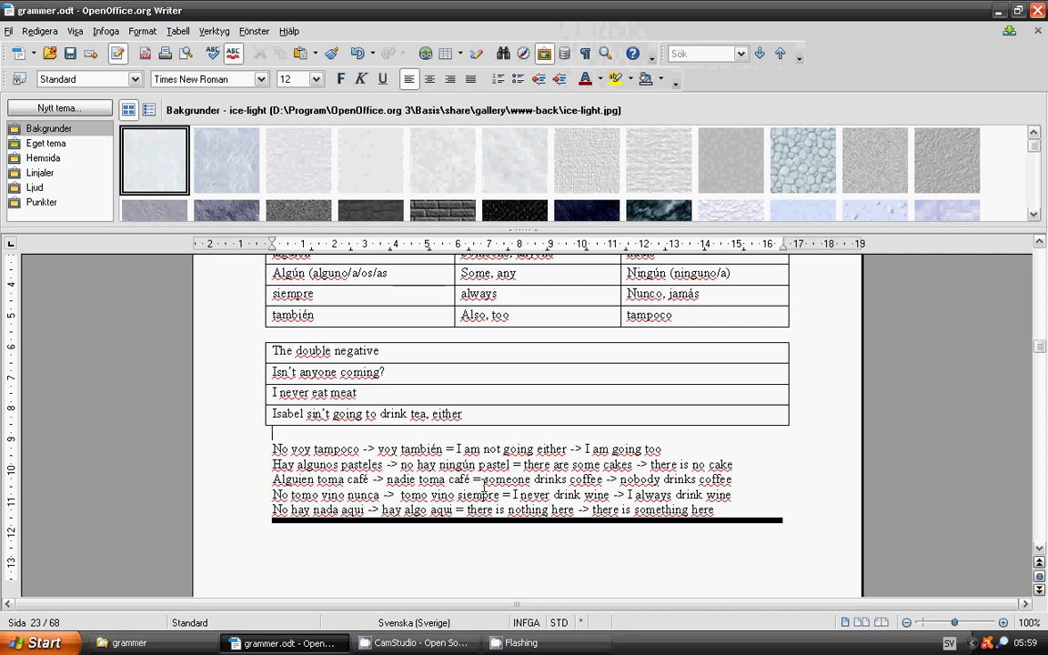
pyautogui.hotkey('ctrl', 's')
# Scroll to page 24 and place the cursor in the 'english' row of the Formal command forms table
pyautogui.scroll(-10, 482, 494)
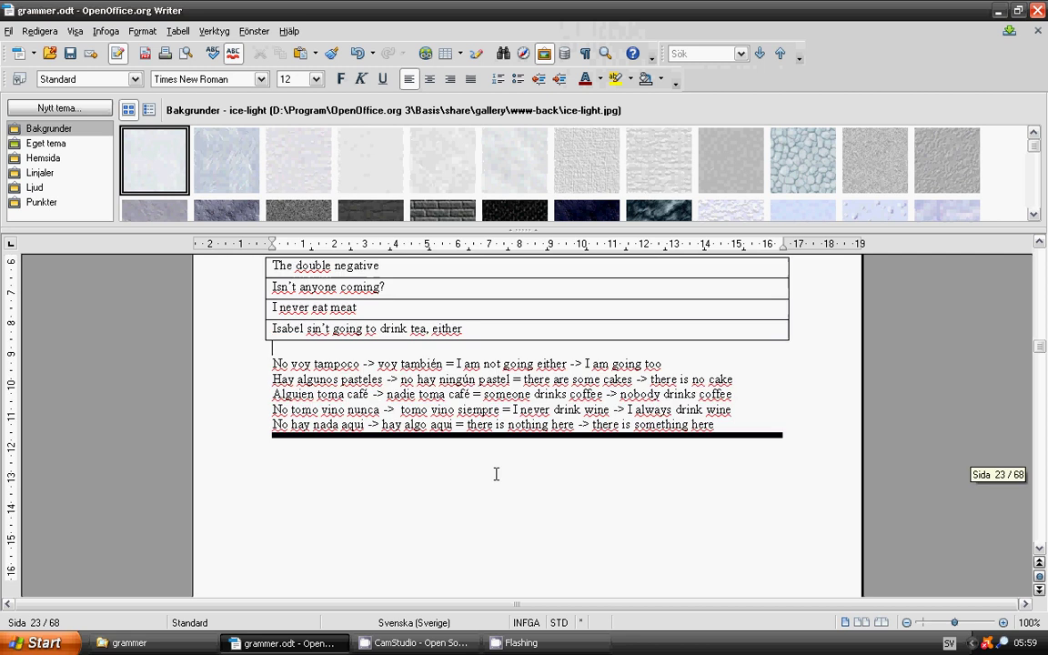
pyautogui.scroll(-6, 466, 453)
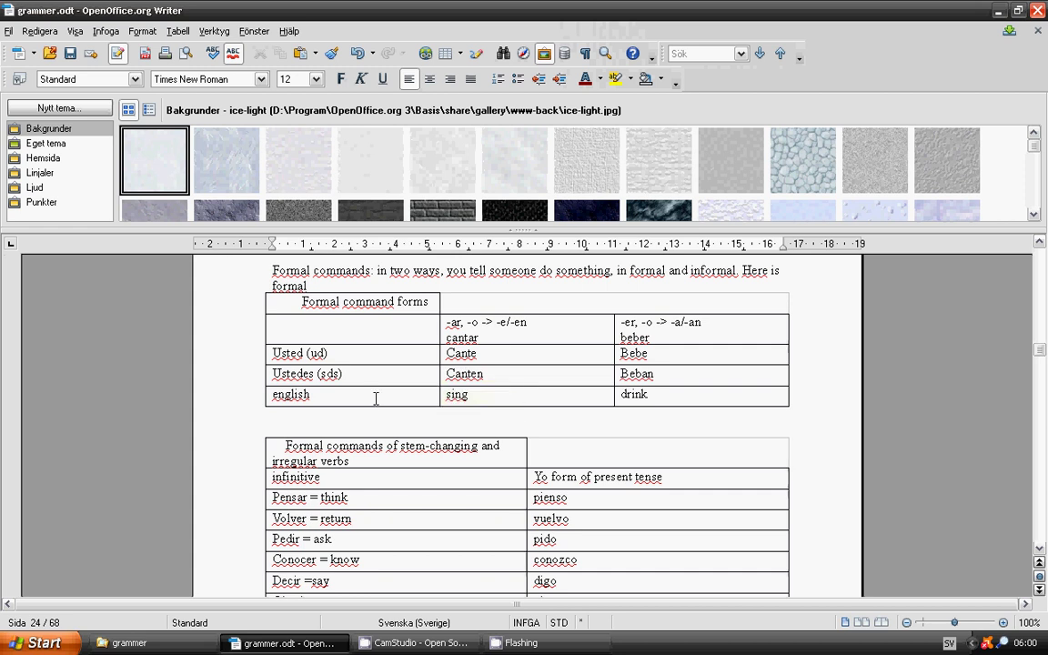
pyautogui.click(376, 398)
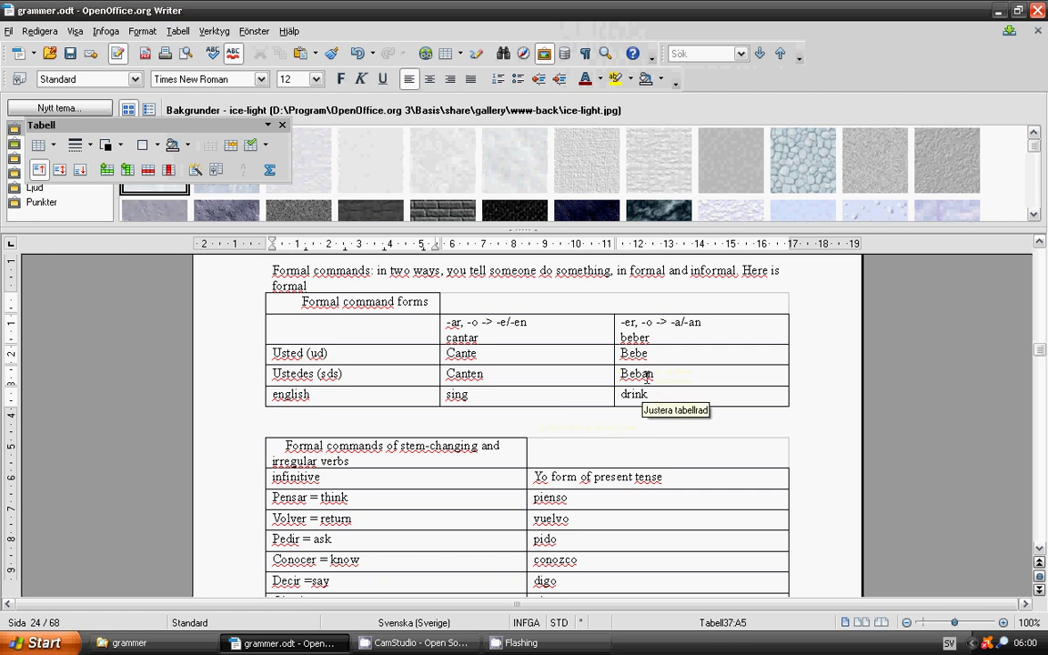
# Scroll to the stem-changing verbs table and place the cursor in the 'Pensar = think' cell
pyautogui.scroll(-3, 537, 433)
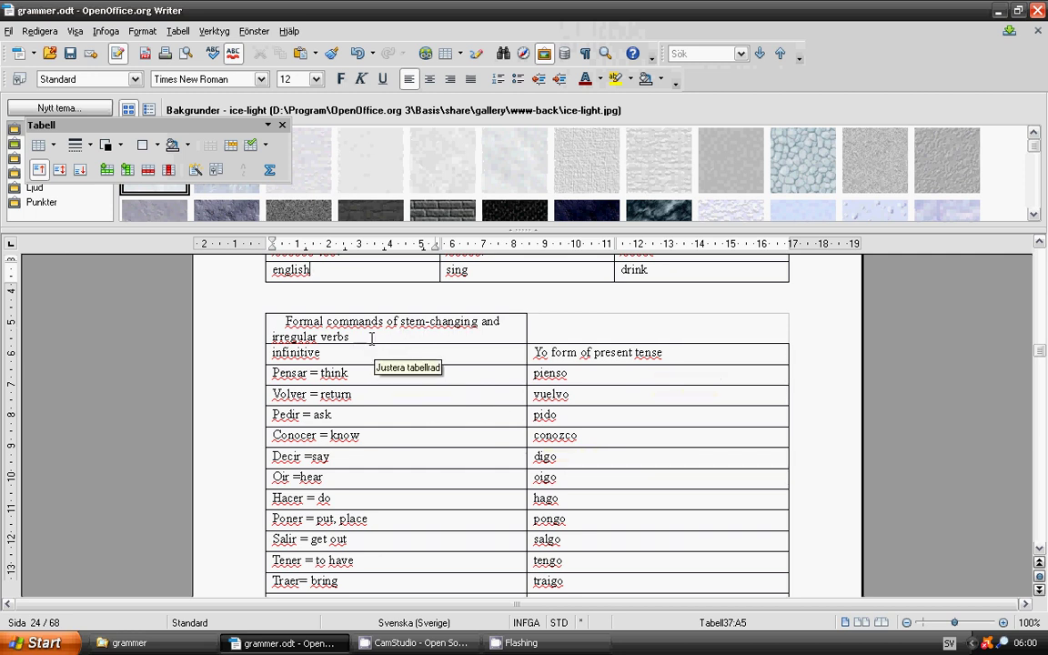
pyautogui.click(226, 376)
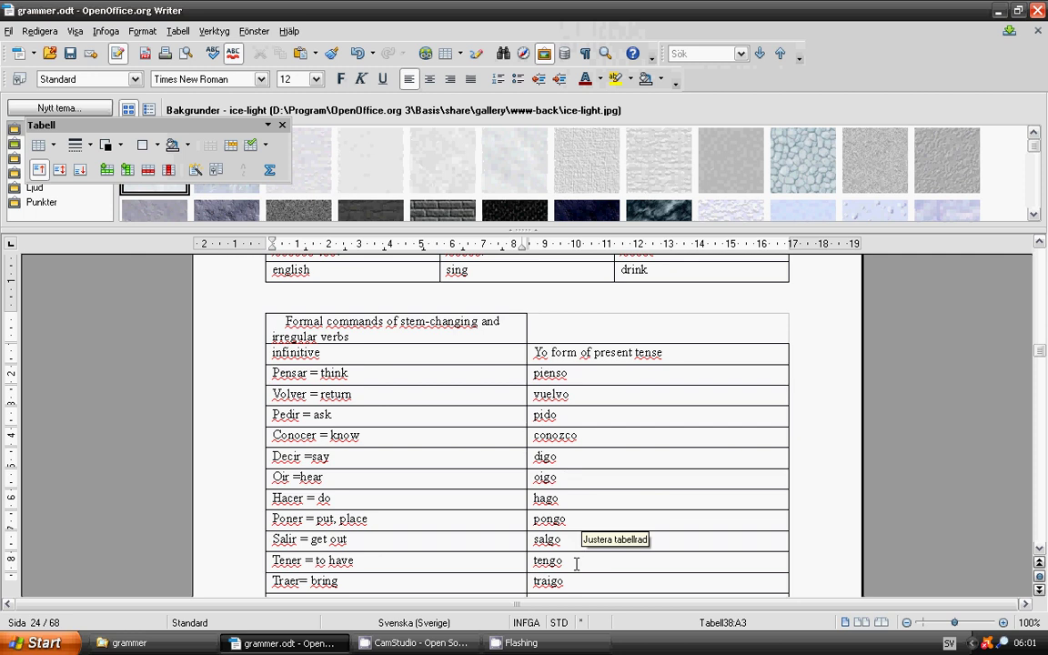
# Scroll down to page 25's irregular formal commands table and pronoun-position table
pyautogui.scroll(-1, 575, 573)
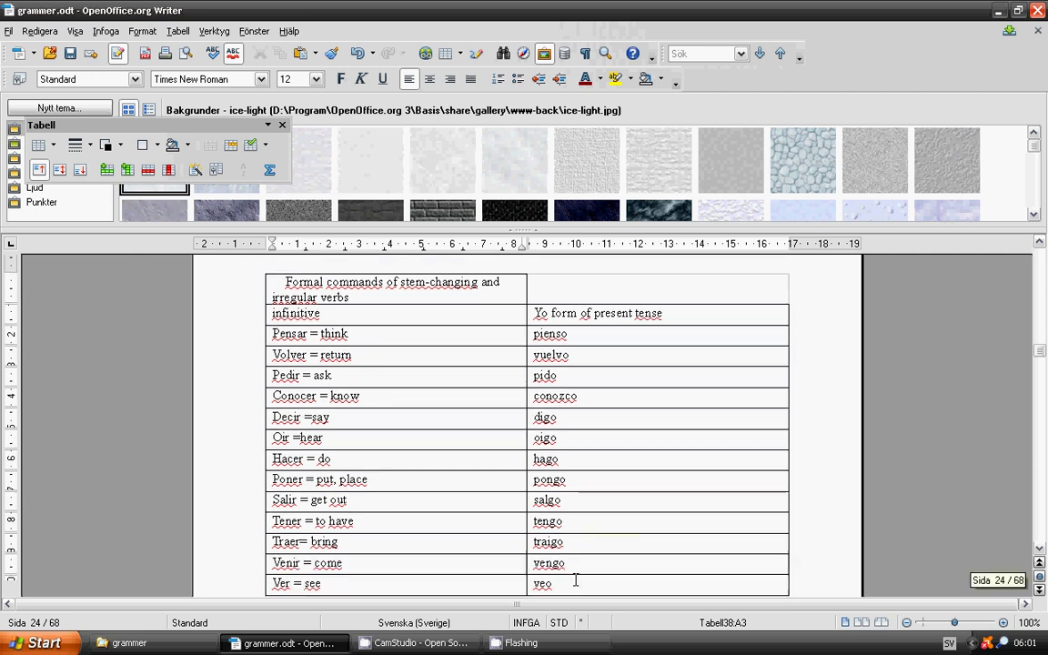
pyautogui.scroll(-1, 592, 572)
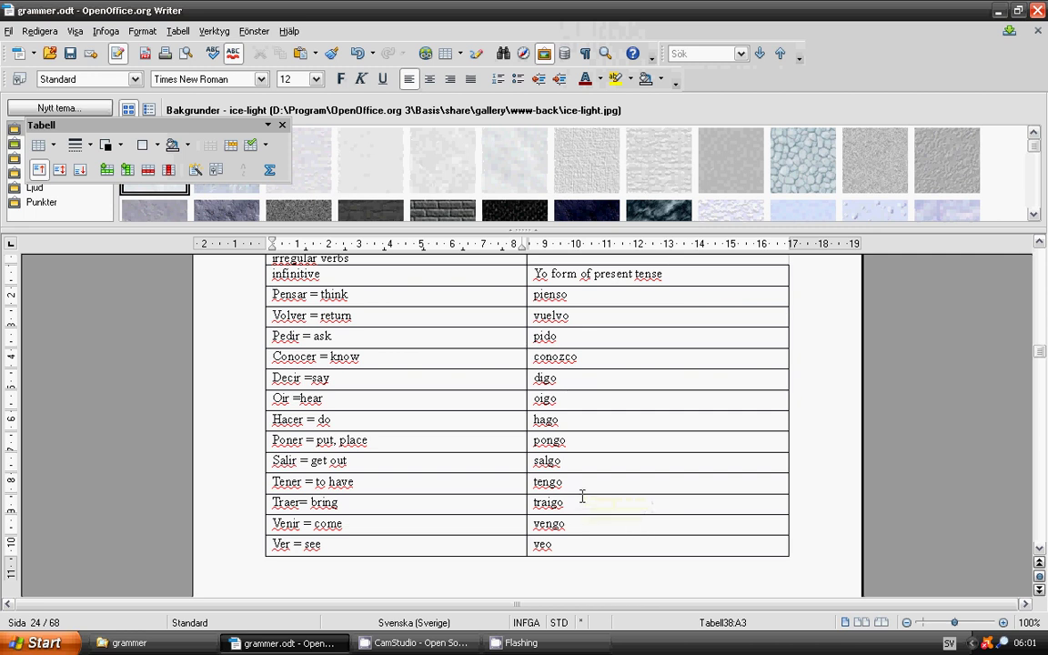
pyautogui.scroll(-4, 579, 500)
pyautogui.scroll(-1, 575, 491)
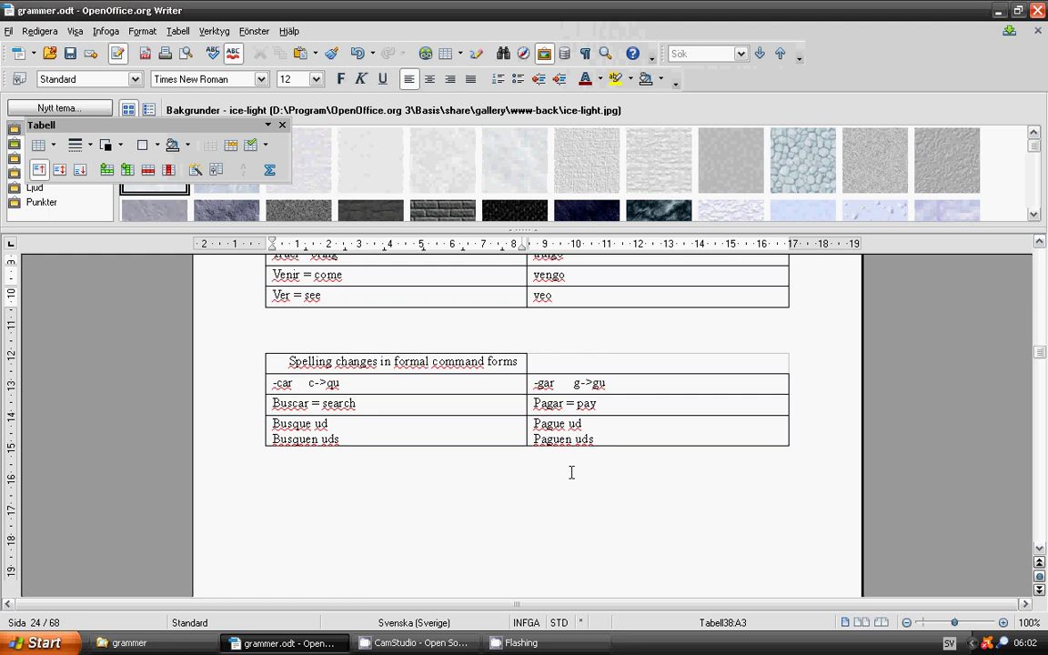
pyautogui.scroll(-8, 571, 472)
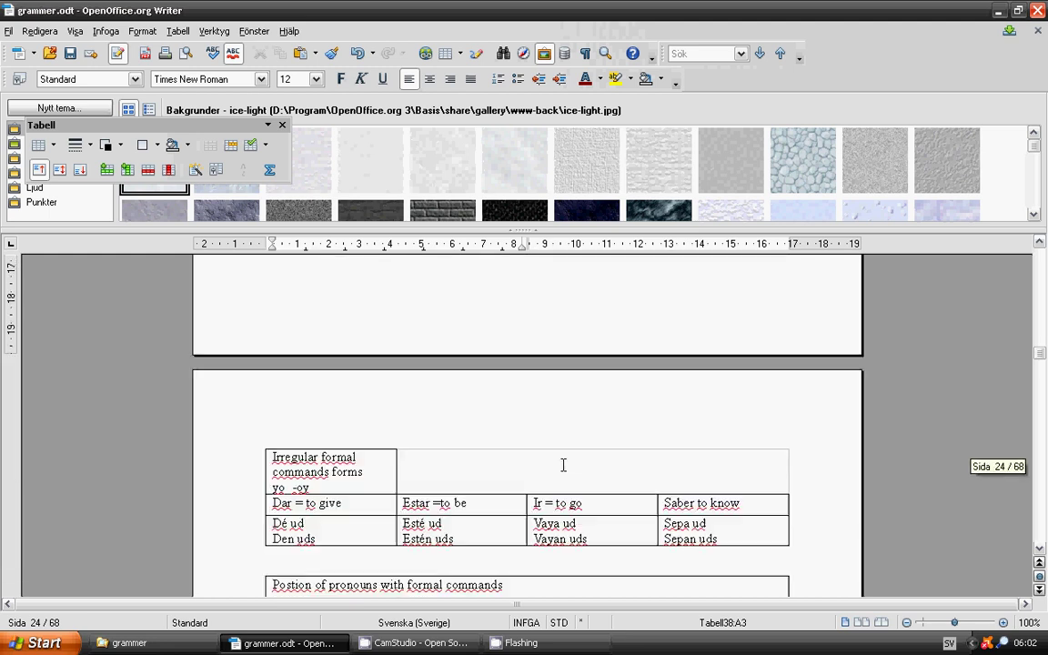
pyautogui.scroll(-1, 553, 458)
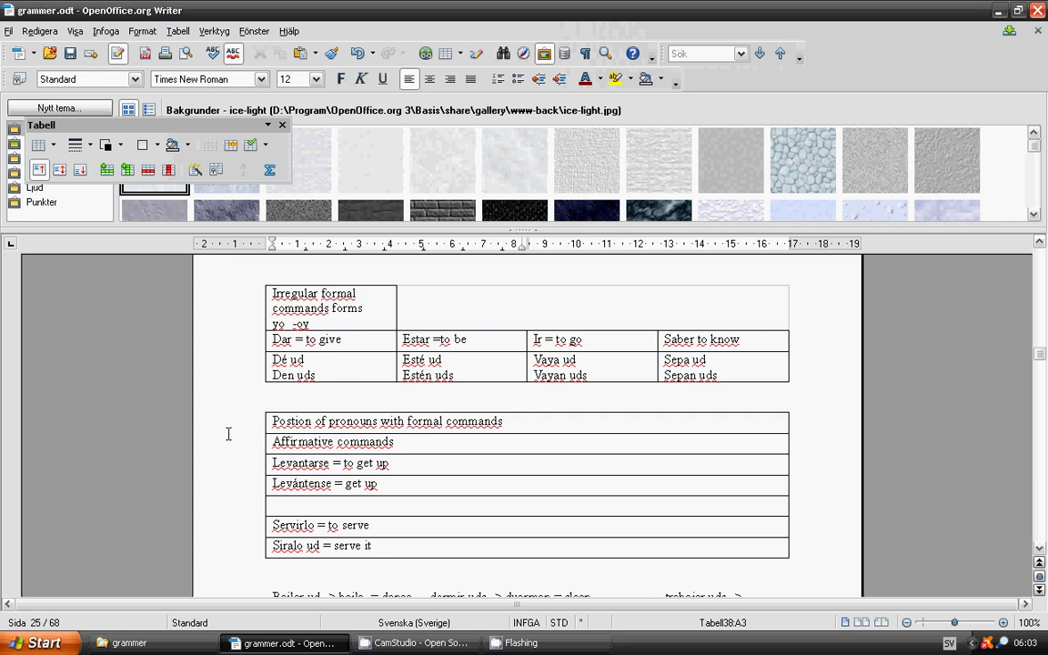
# Scroll past the Bailar ud lines to page 26's 'Indirect object pronouns, dar and decir' table
pyautogui.scroll(-3, 234, 440)
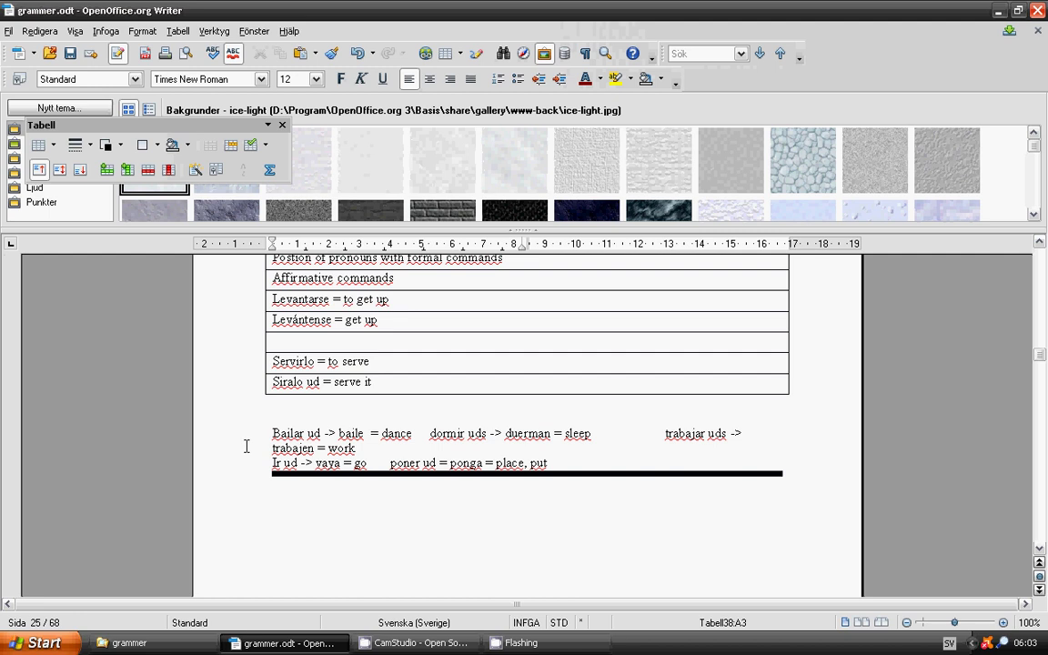
pyautogui.scroll(-3, 254, 428)
# Scroll page 26 to show the full pronoun table, three example sentences and the regalar/explicar position table
pyautogui.scroll(-10, 262, 416)
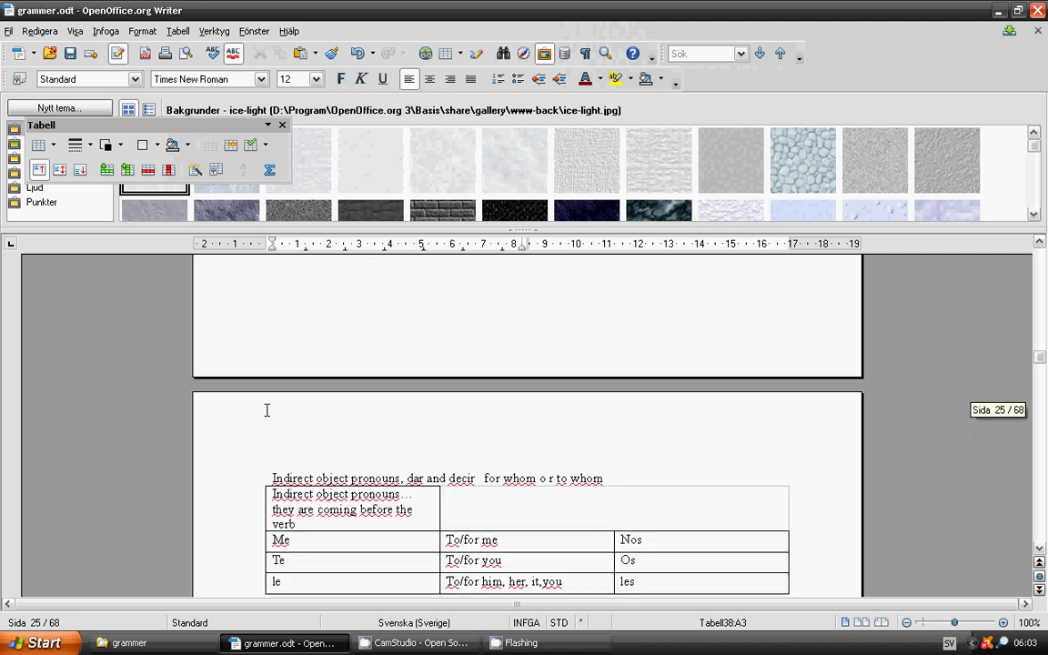
pyautogui.scroll(-1, 258, 407)
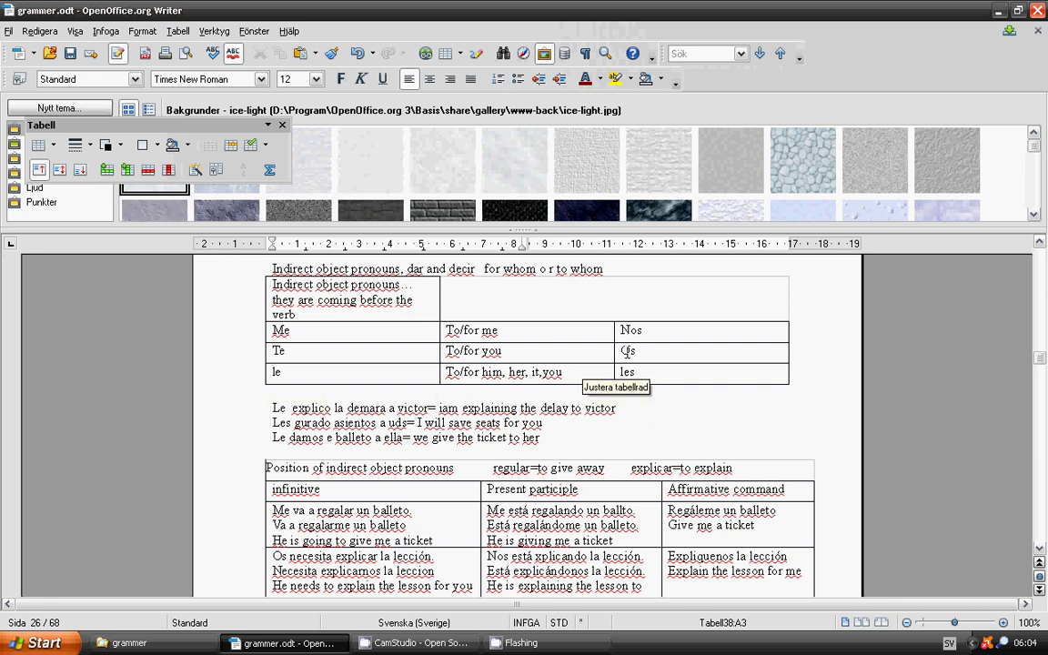
# Change the 'Os' pronoun cell beside To/for you to 'vos'
pyautogui.click(616, 351)
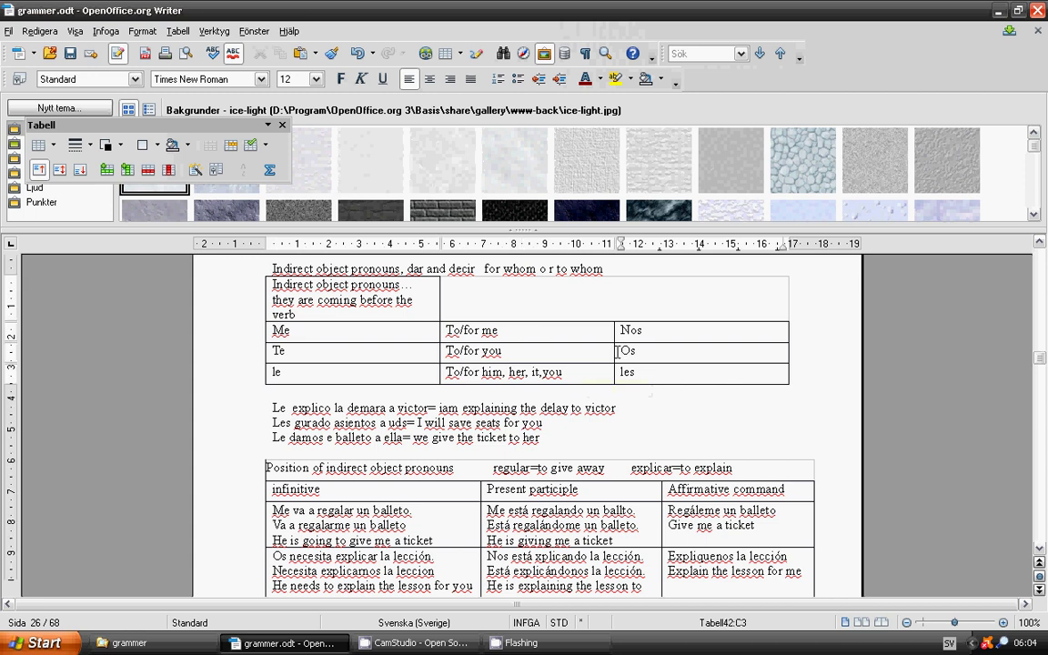
pyautogui.press('Delete')
pyautogui.press('Left')
pyautogui.write('y o')
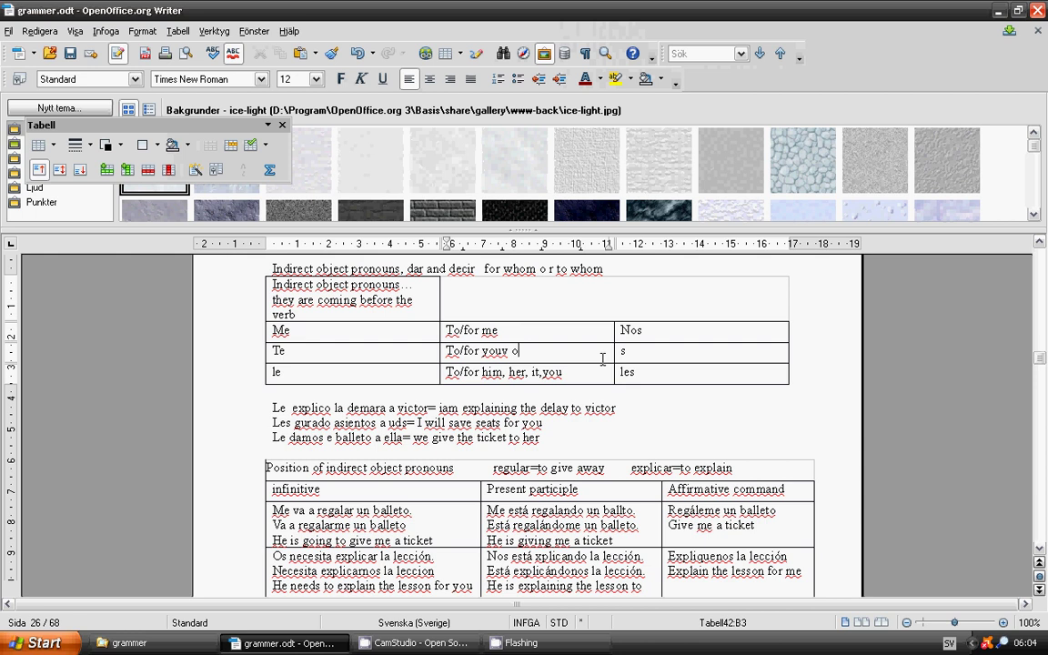
pyautogui.press('BackSpace')
pyautogui.press('BackSpace')
pyautogui.click(615, 350)
pyautogui.write('vo')
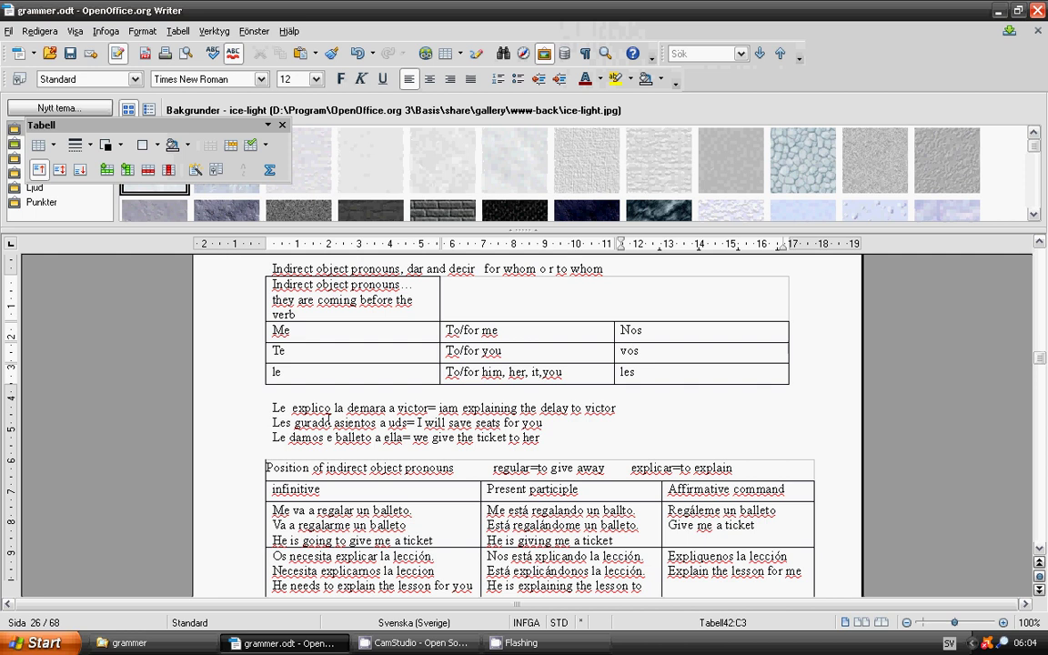
# Correct the misspelt word 'guradd' by replacing its final letter with 'o'
pyautogui.click(326, 422)
pyautogui.press('BackSpace')
pyautogui.write('o')
# Scroll down to show the whole Position of indirect object pronouns table, including the explicar row
pyautogui.scroll(-3, 387, 382)
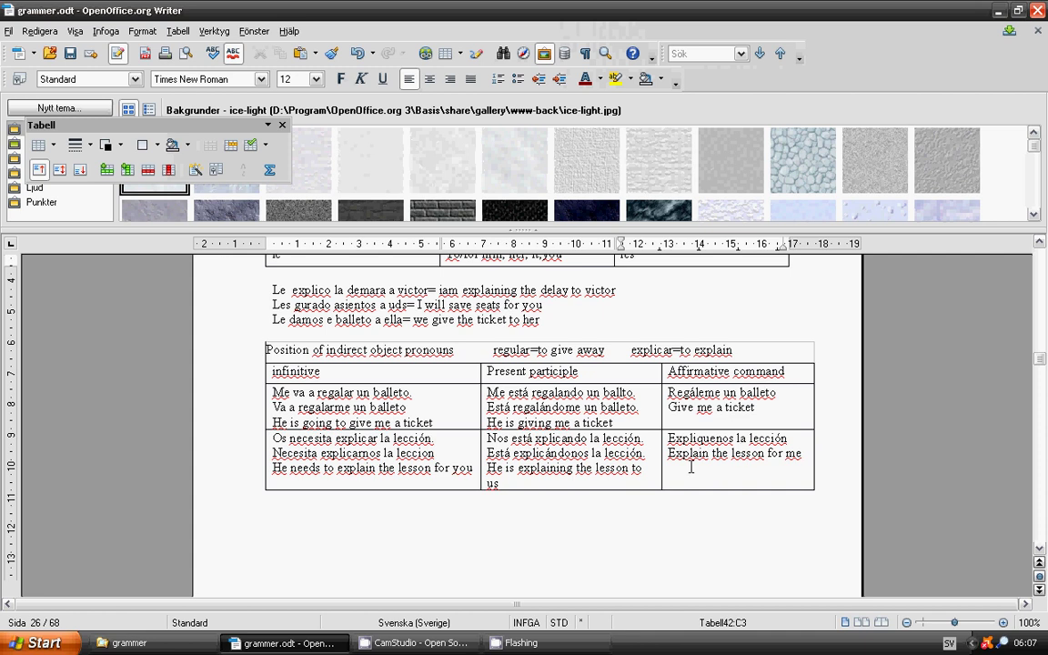
# Scroll down to page 27's dar and decir conjugations and translated indirect-object example sentences
pyautogui.scroll(-2, 574, 449)
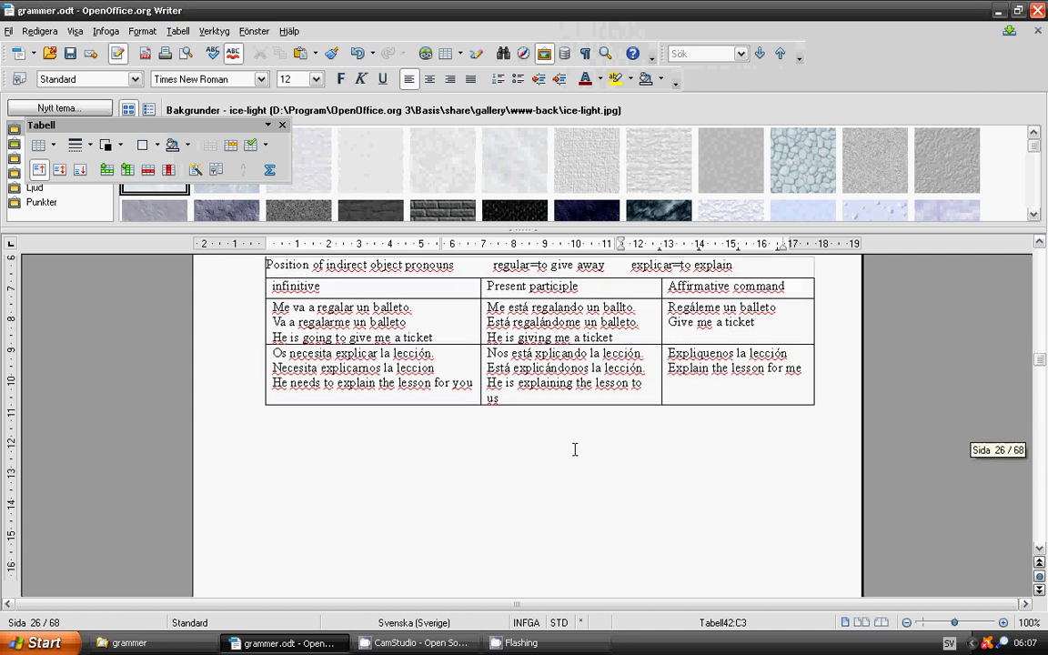
pyautogui.scroll(-10, 573, 449)
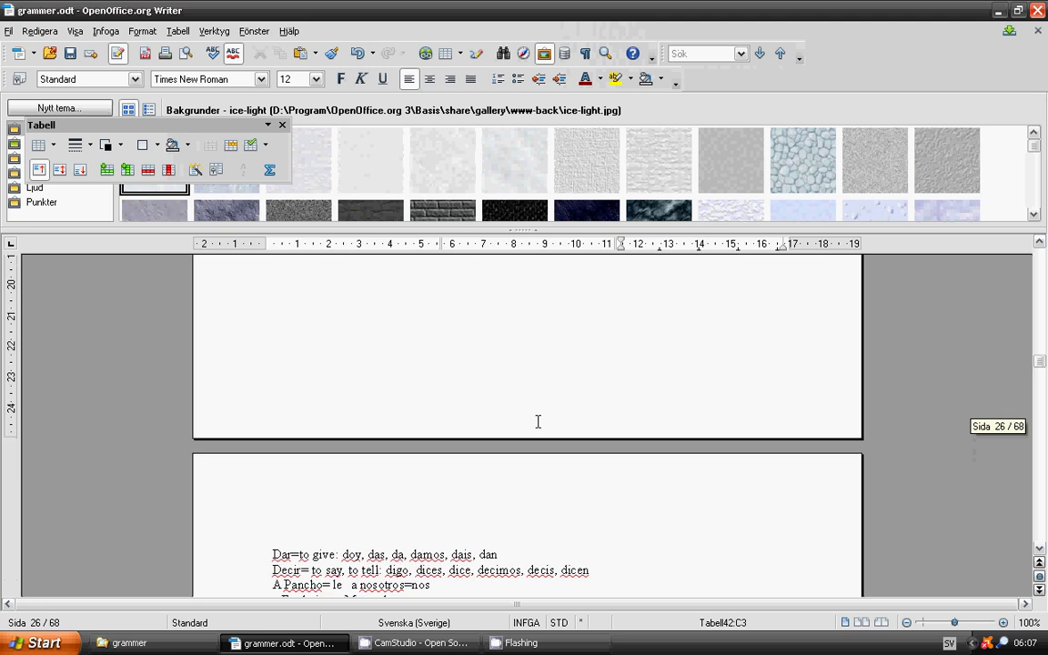
pyautogui.scroll(-5, 537, 421)
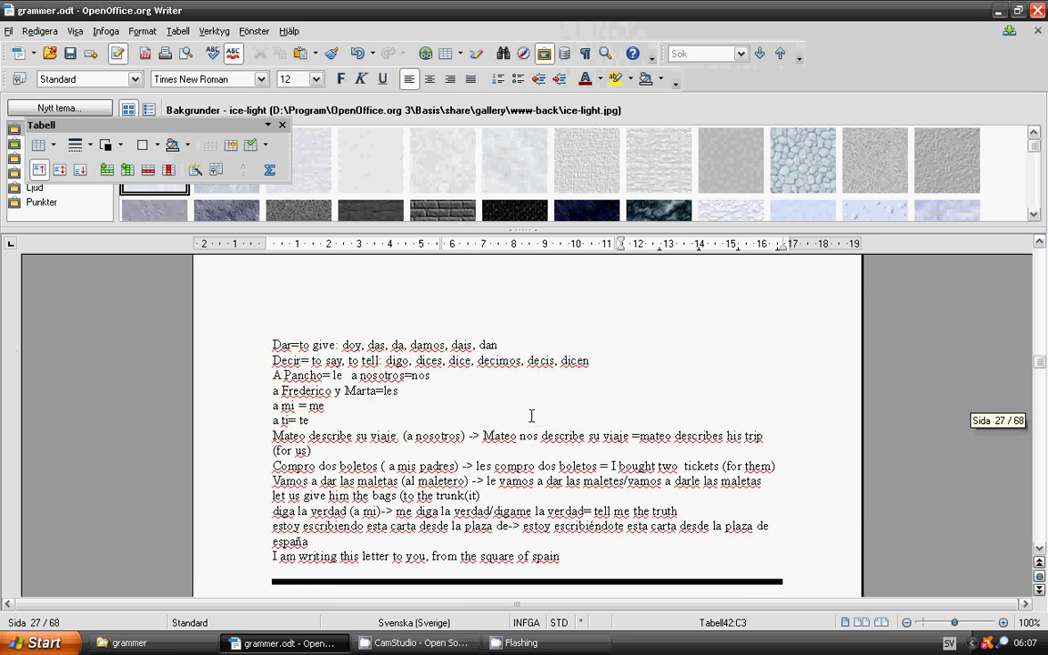
pyautogui.scroll(-1, 529, 414)
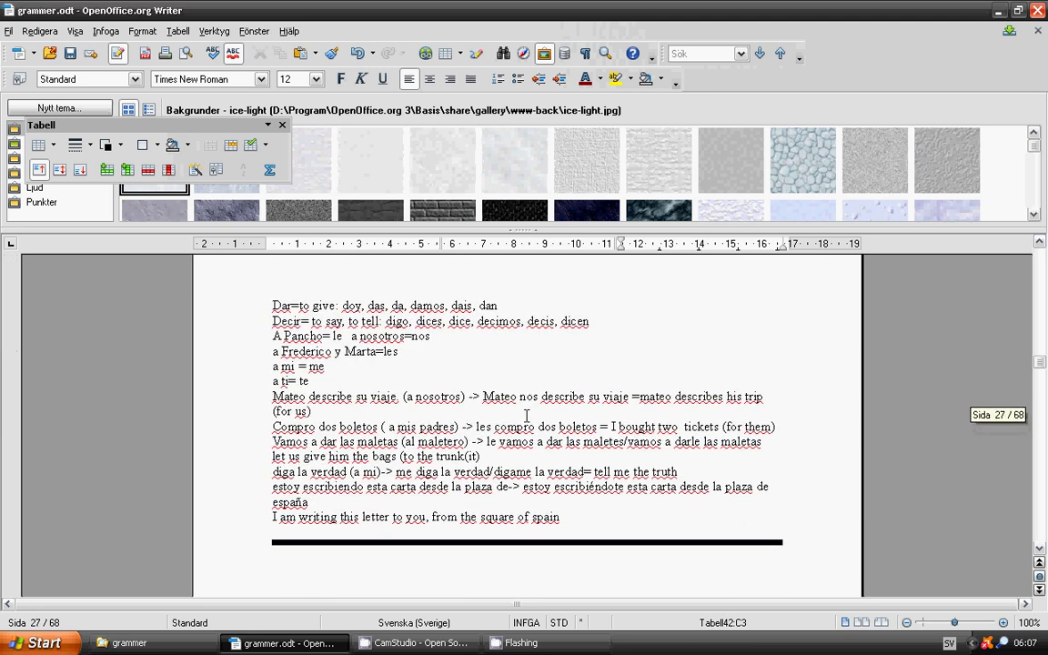